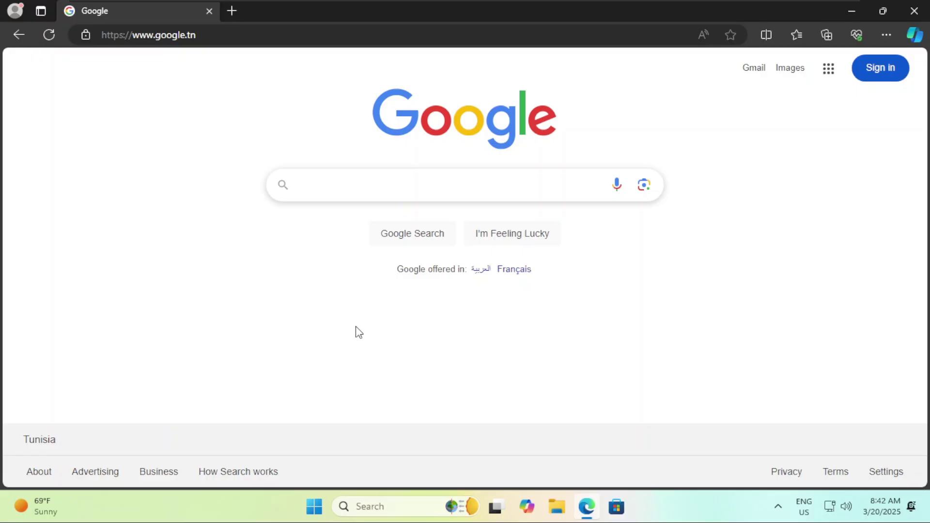
# Search Google for 'python'
pyautogui.write('python')
pyautogui.press('Return')
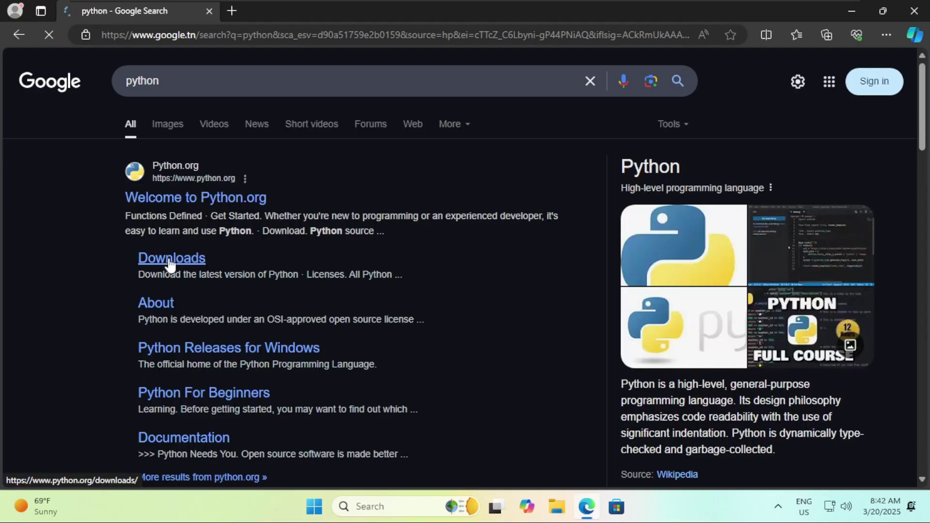
# Go to the python.org Downloads page and download python-3.13.2-amd64.exe
pyautogui.click(169, 260)
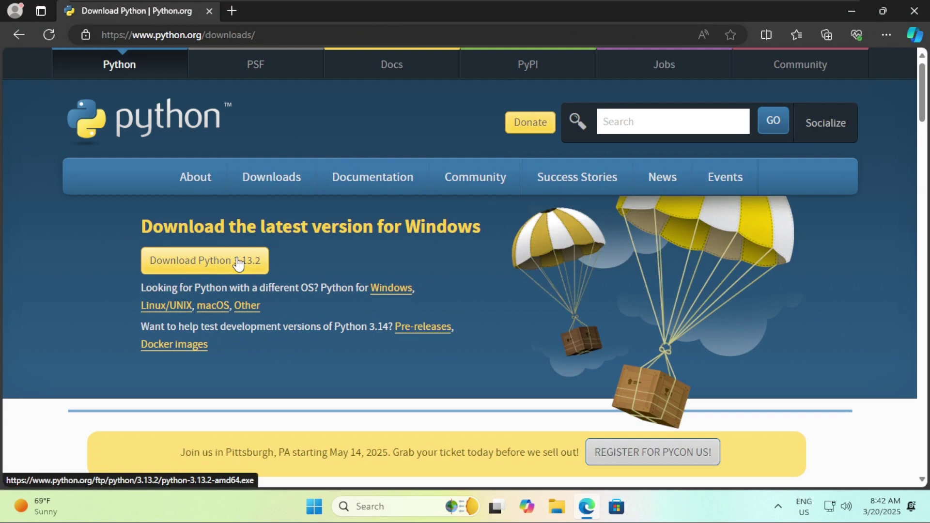
pyautogui.click(210, 272)
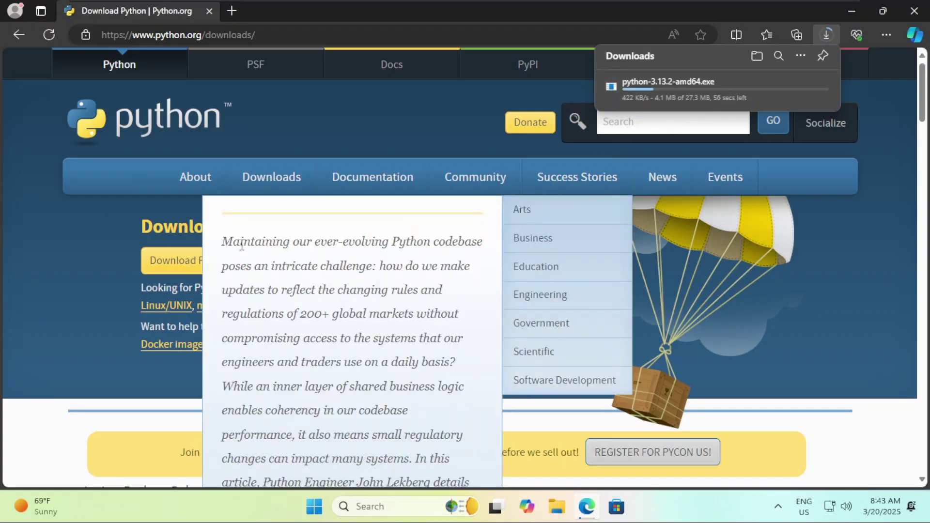
# From All releases, open the Python 3.13.2 page and review its files, including the 27.3 MB installer
pyautogui.moveTo(279, 179)
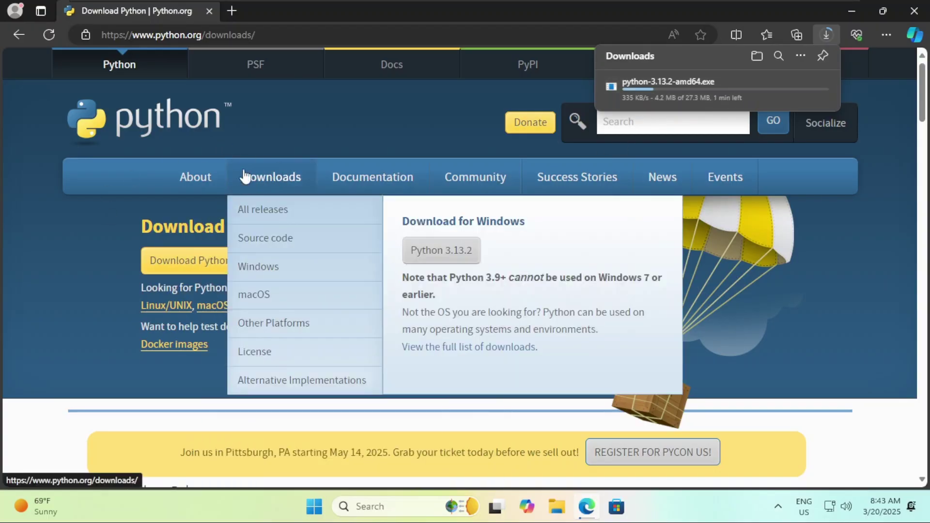
pyautogui.click(252, 212)
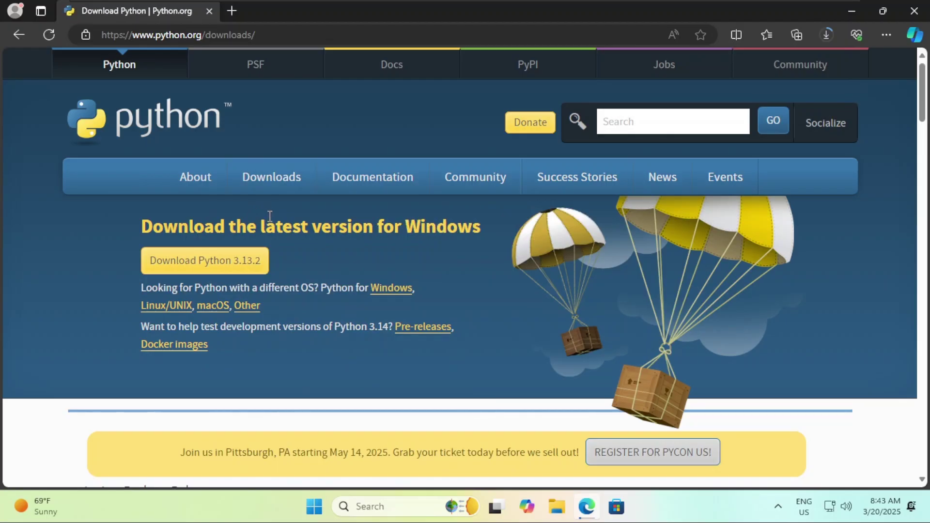
pyautogui.scroll(-7, 270, 216)
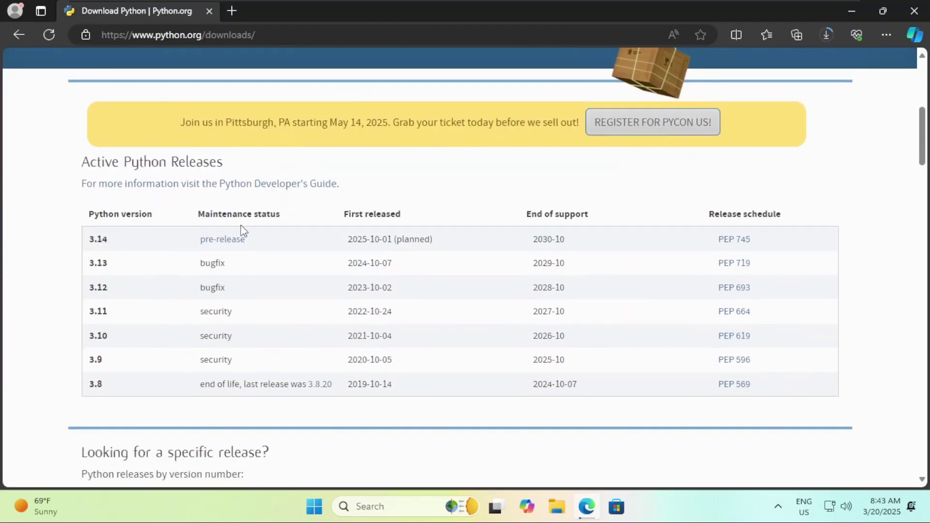
pyautogui.scroll(-4, 160, 251)
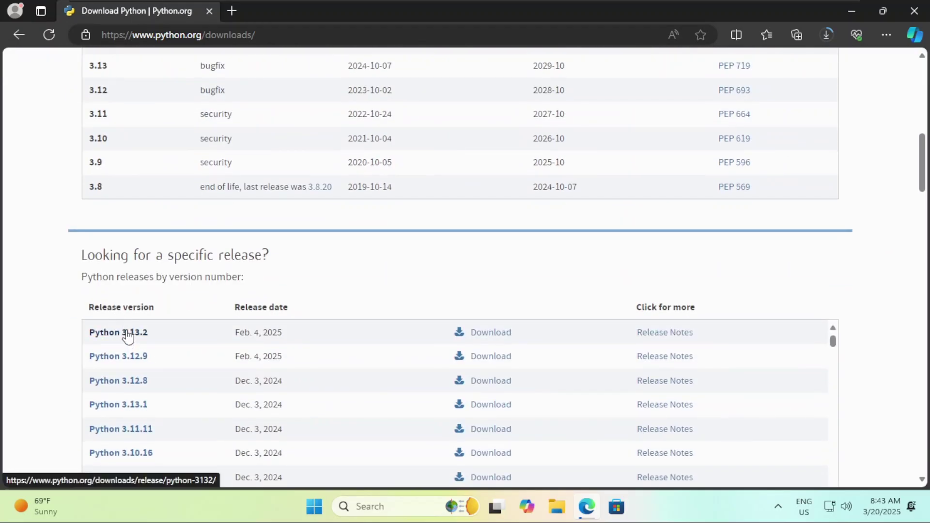
pyautogui.click(125, 333)
pyautogui.scroll(-20, 213, 257)
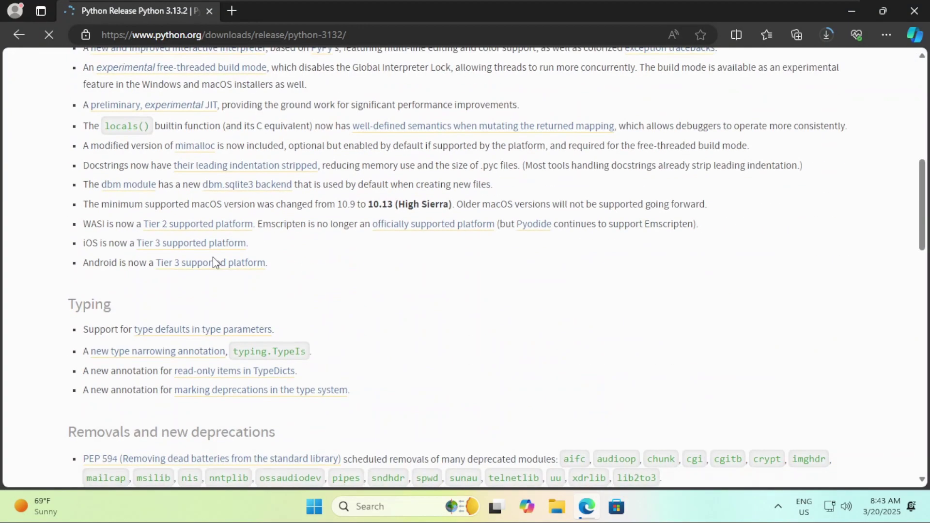
pyautogui.scroll(3, 300, 320)
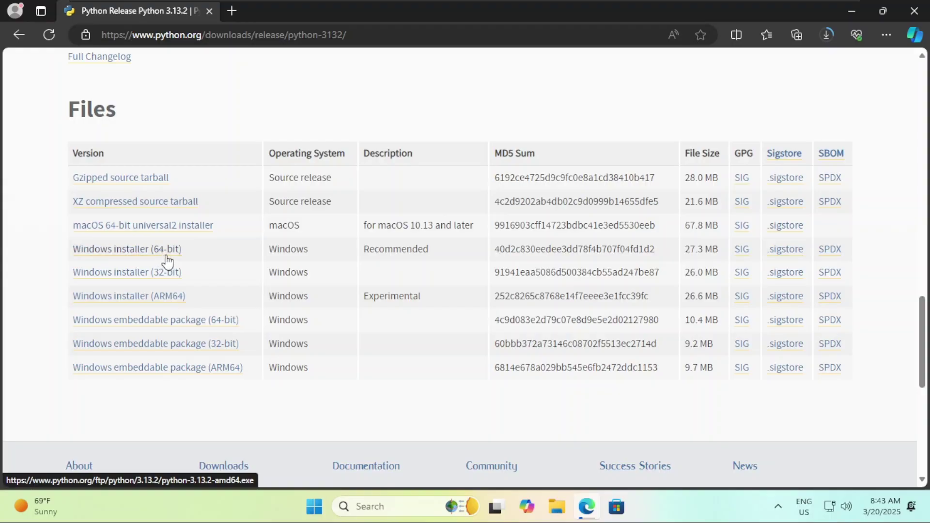
pyautogui.scroll(8, 808, 104)
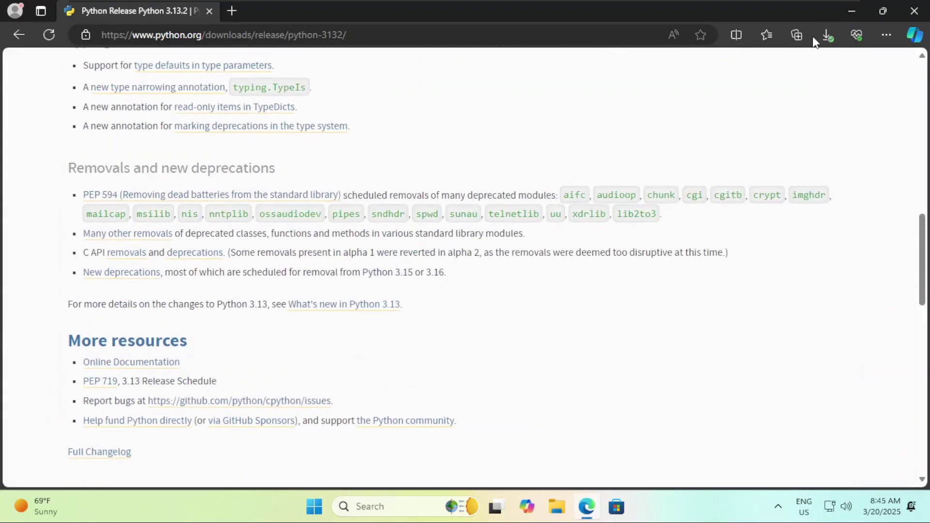
# Locate python-3.13.2-amd64 from Edge's downloads in its folder and run it
pyautogui.click(825, 38)
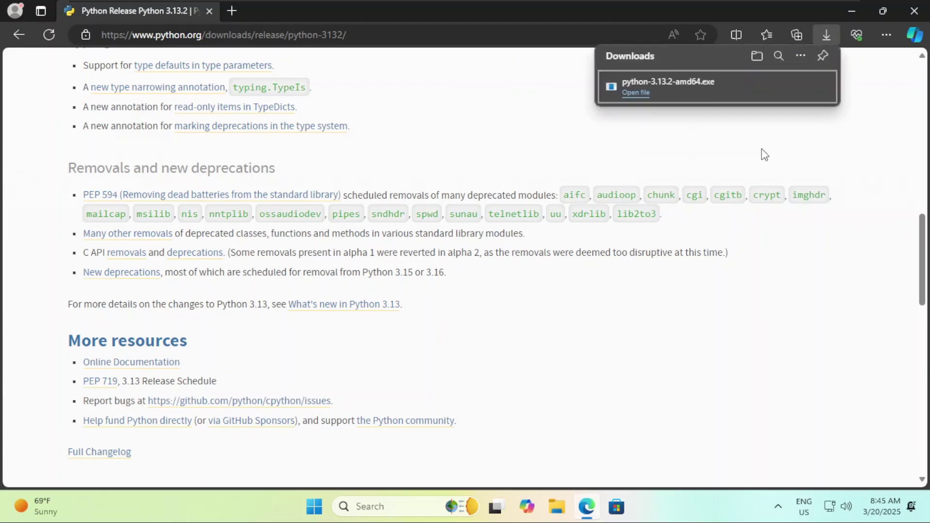
pyautogui.click(781, 87)
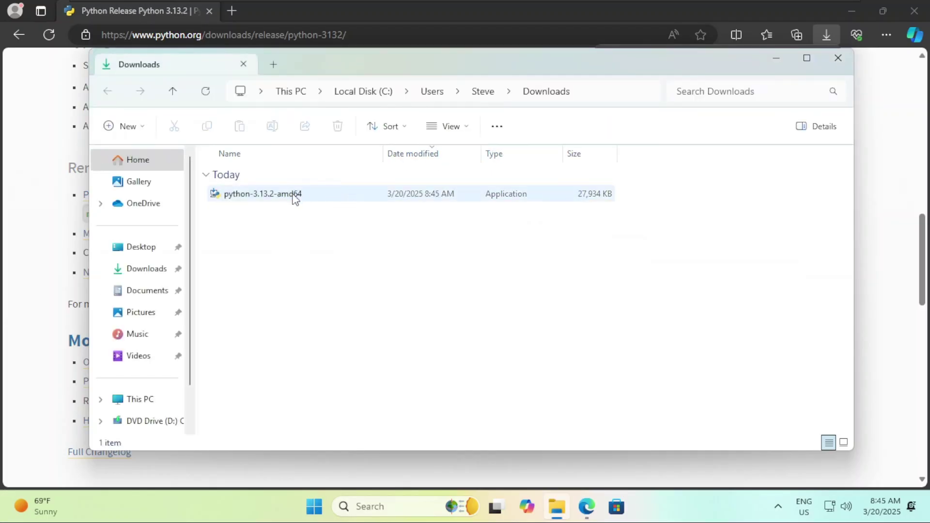
pyautogui.doubleClick(294, 194)
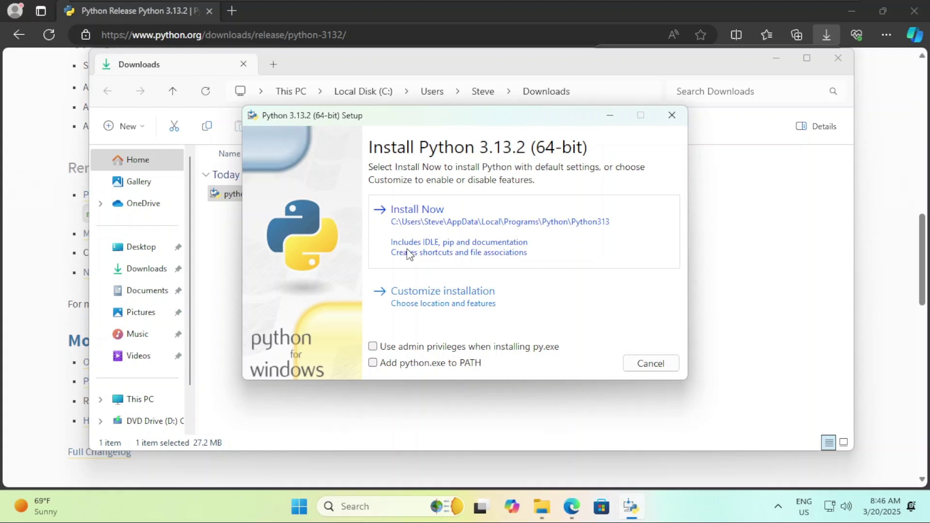
# Enable Add python.exe to PATH and choose Customize installation to reach Optional Features
pyautogui.click(414, 362)
pyautogui.click(425, 305)
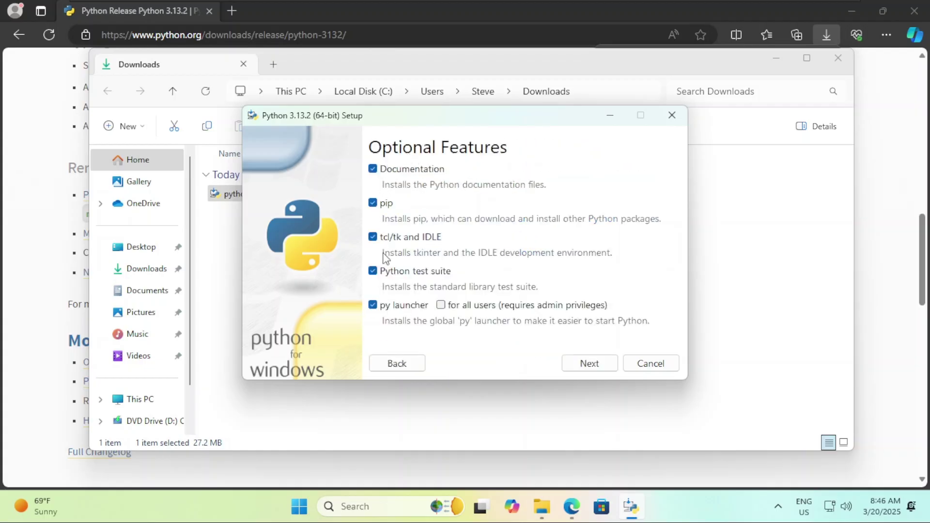
pyautogui.click(405, 366)
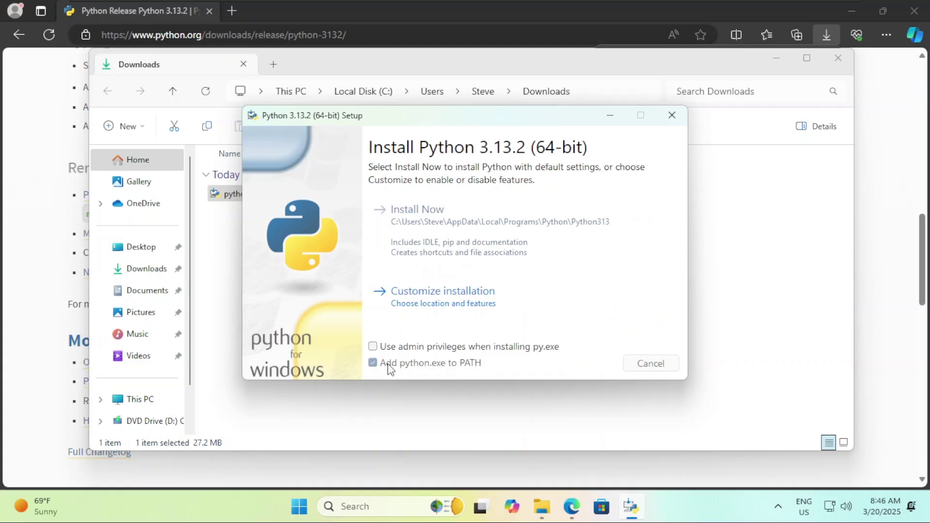
pyautogui.click(385, 364)
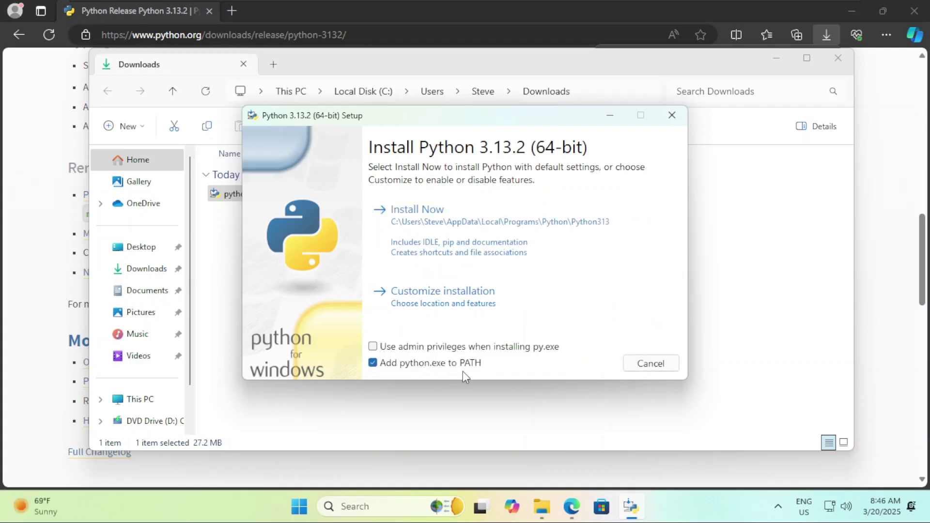
pyautogui.click(486, 298)
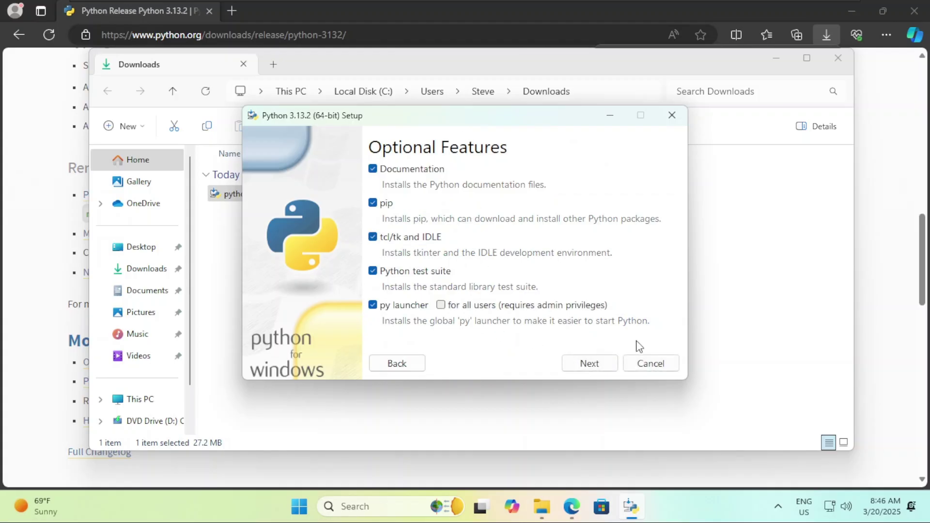
# In Advanced Options, enable Install Python 3.13 for all users and check the C:\Program Files\Python313 path
pyautogui.click(603, 364)
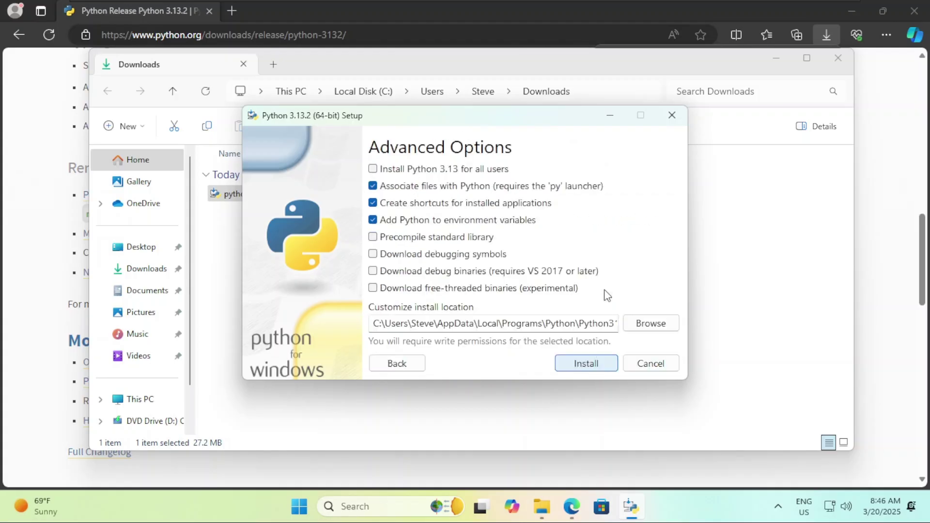
pyautogui.click(374, 170)
pyautogui.moveTo(515, 325); pyautogui.dragTo(350, 321)
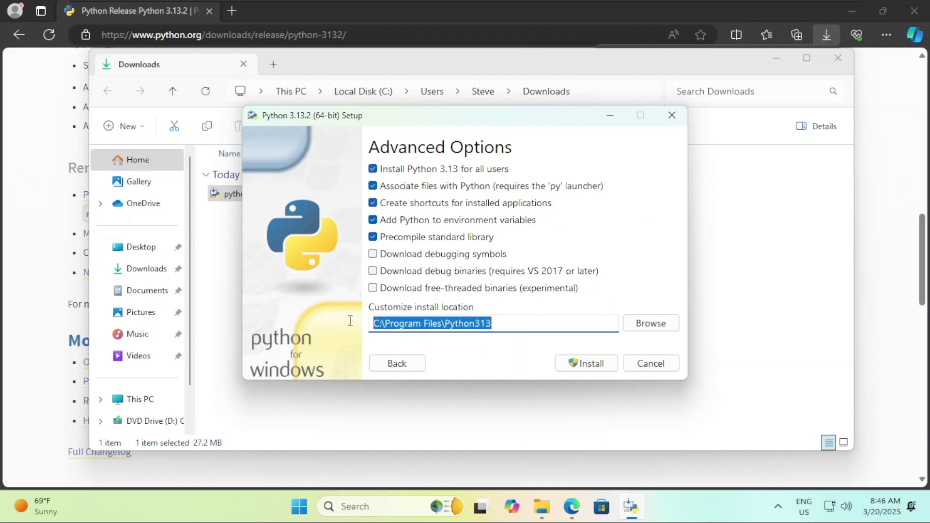
pyautogui.click(455, 318)
pyautogui.moveTo(524, 324); pyautogui.dragTo(350, 316)
# Start the install and approve the User Account Control prompt
pyautogui.click(585, 367)
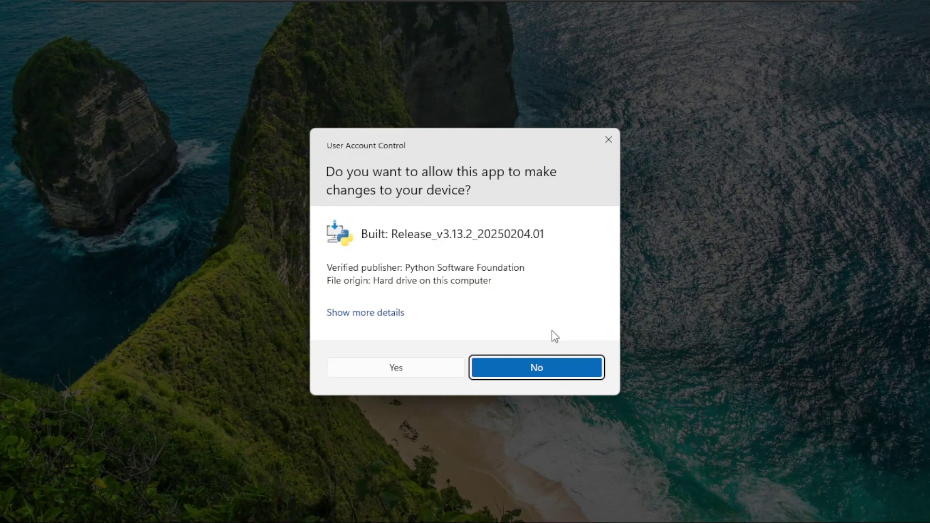
pyautogui.click(396, 368)
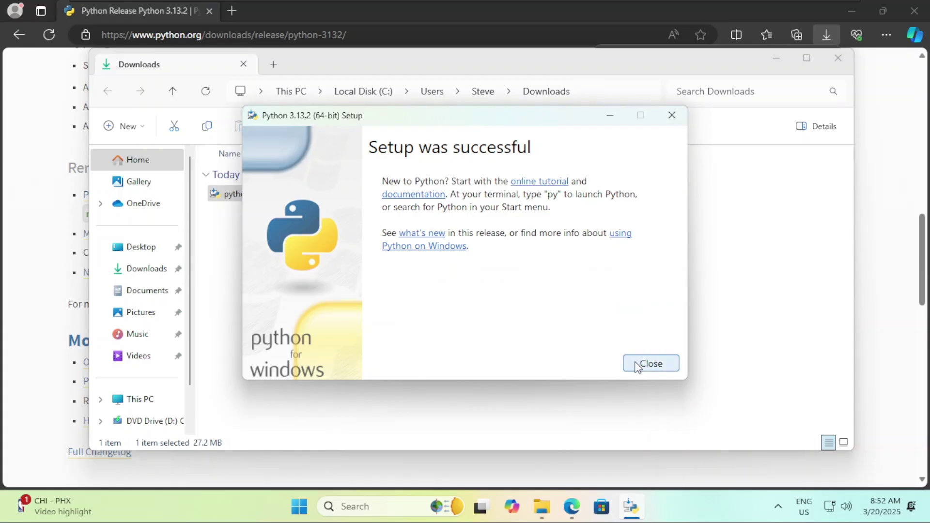
# Close the finished setup and launch Command Prompt by searching 'cmd' from Start
pyautogui.click(651, 363)
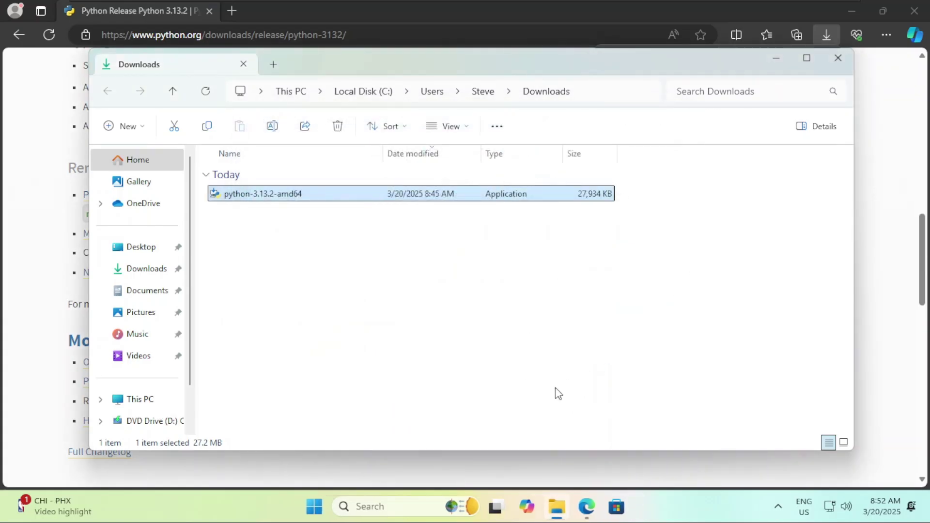
pyautogui.press('super')
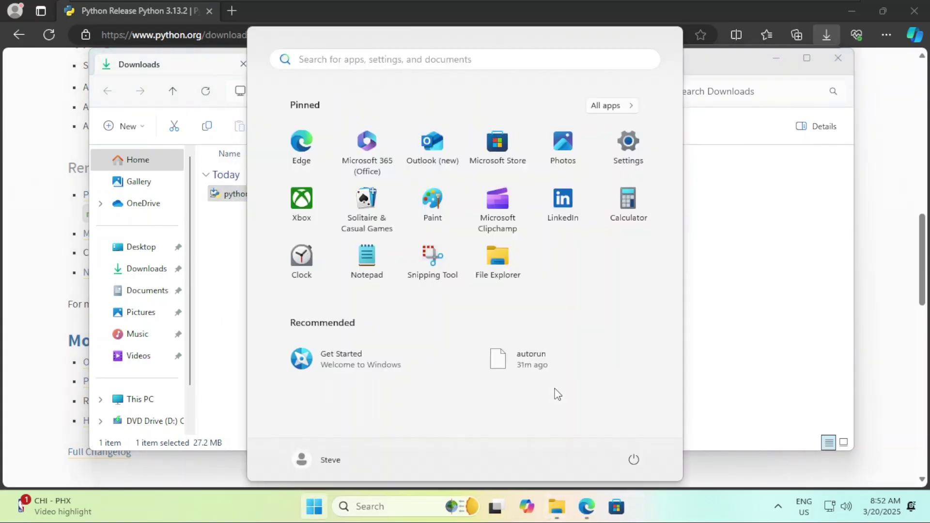
pyautogui.write('cm')
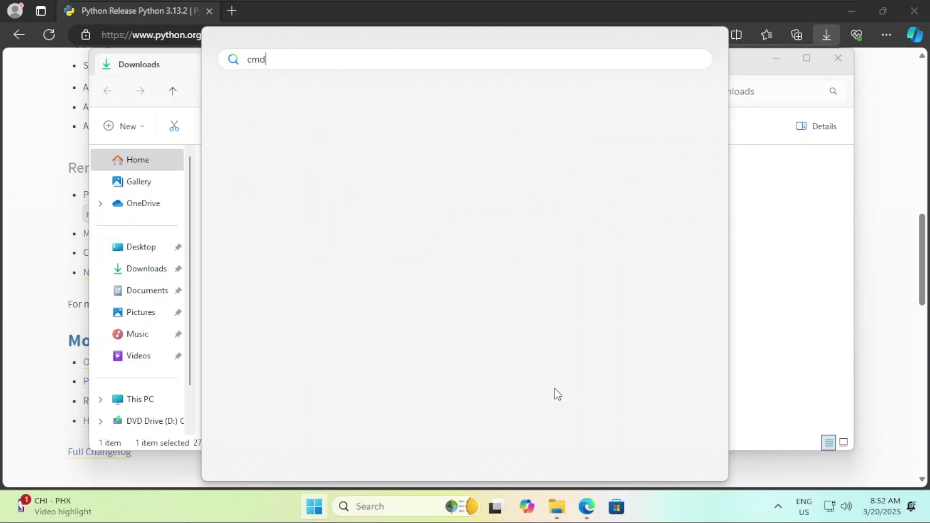
pyautogui.write('d')
pyautogui.press('Return')
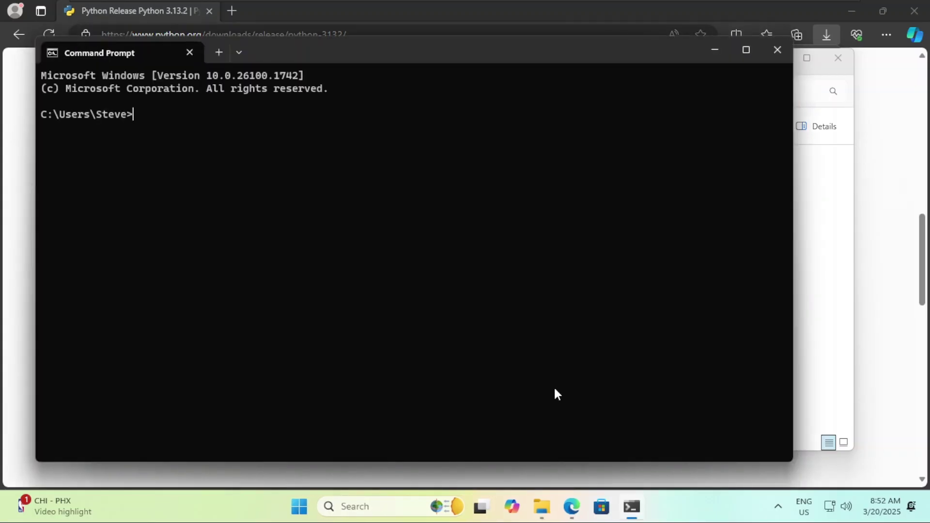
# Start the Python interpreter and run print('HI')
pyautogui.write('python')
pyautogui.press('Return')
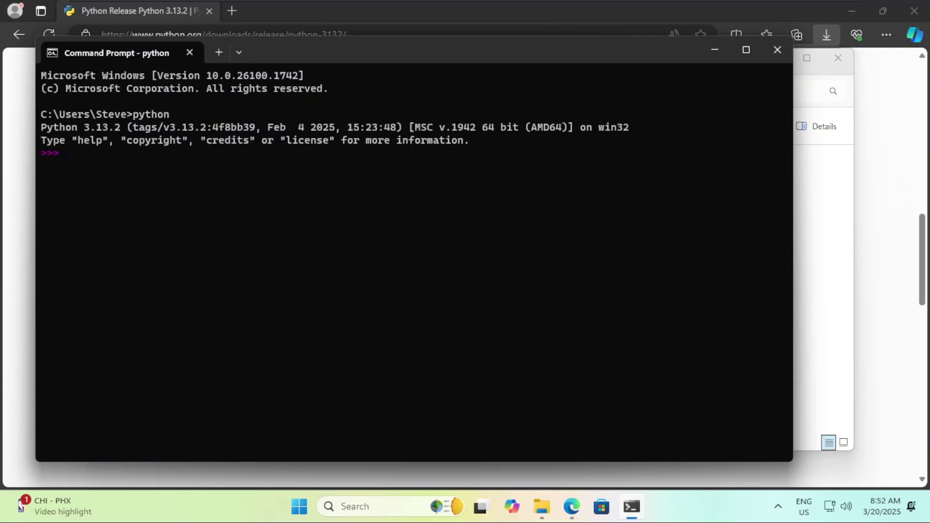
pyautogui.write("print()'")
pyautogui.press('Left')
pyautogui.write('HI')
pyautogui.press('Return')
# Recall the print line and change its text to 'Well done!'
pyautogui.press('Up')
pyautogui.press('Left')
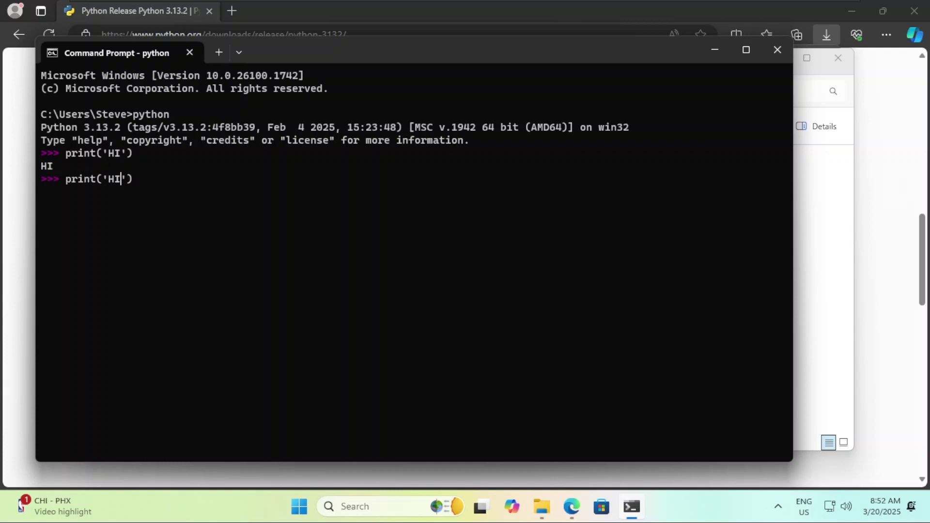
pyautogui.press('BackSpace')
pyautogui.press('BackSpace')
pyautogui.write('Zelldone')
pyautogui.press('BackSpace')
pyautogui.press('BackSpace')
pyautogui.press('BackSpace')
pyautogui.press('BackSpace')
pyautogui.press('BackSpace')
pyautogui.press('BackSpace')
pyautogui.press('BackSpace')
pyautogui.press('BackSpace')
pyautogui.write('Well done!')
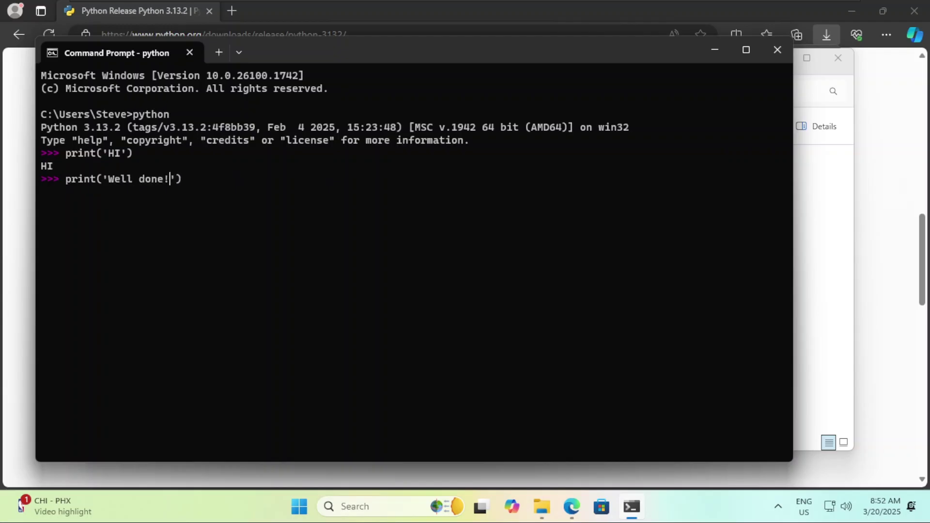